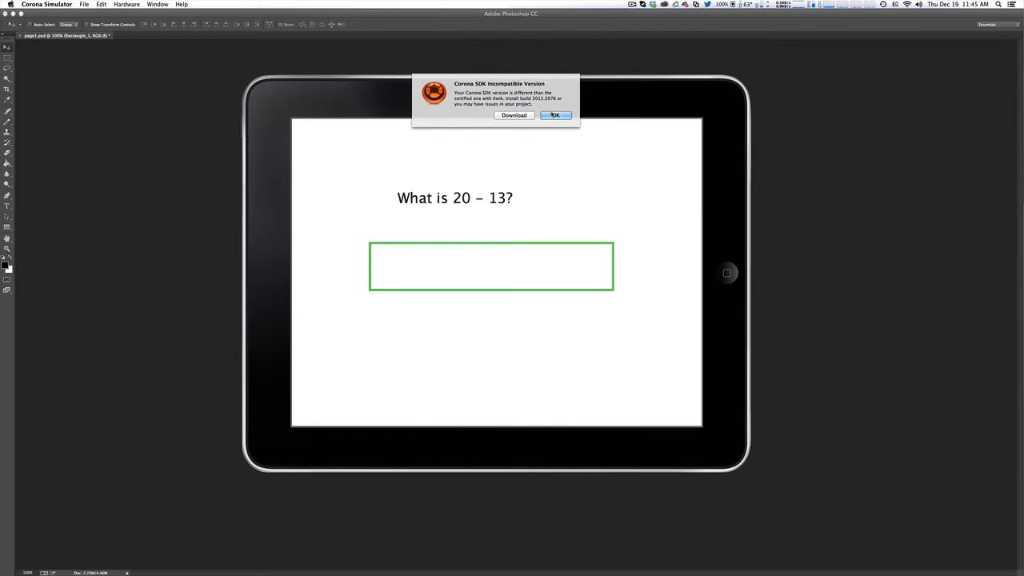
Step: Dismiss the Corona SDK version notice in the simulator and switch back to Photoshop
click(556, 117)
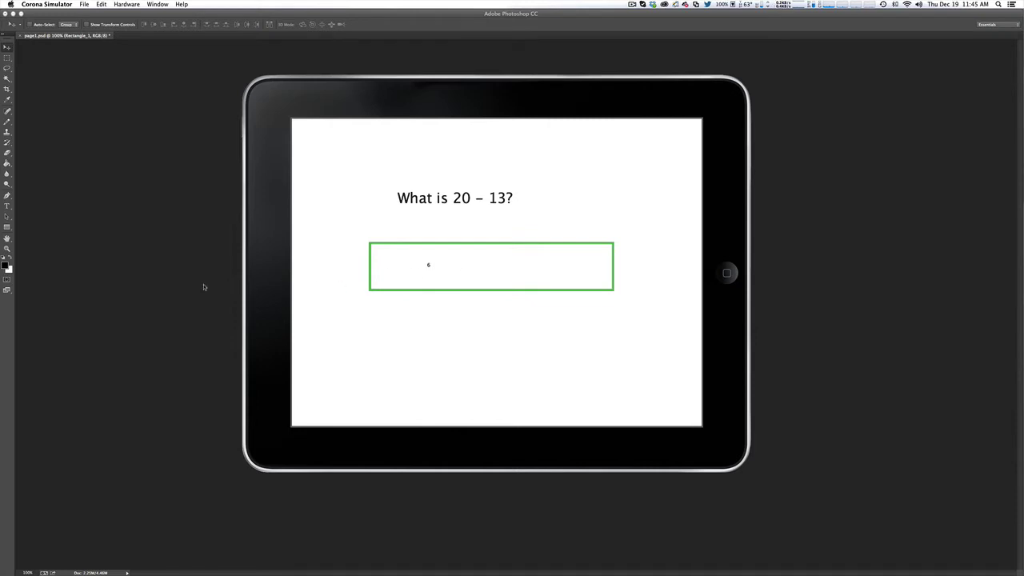
click(131, 285)
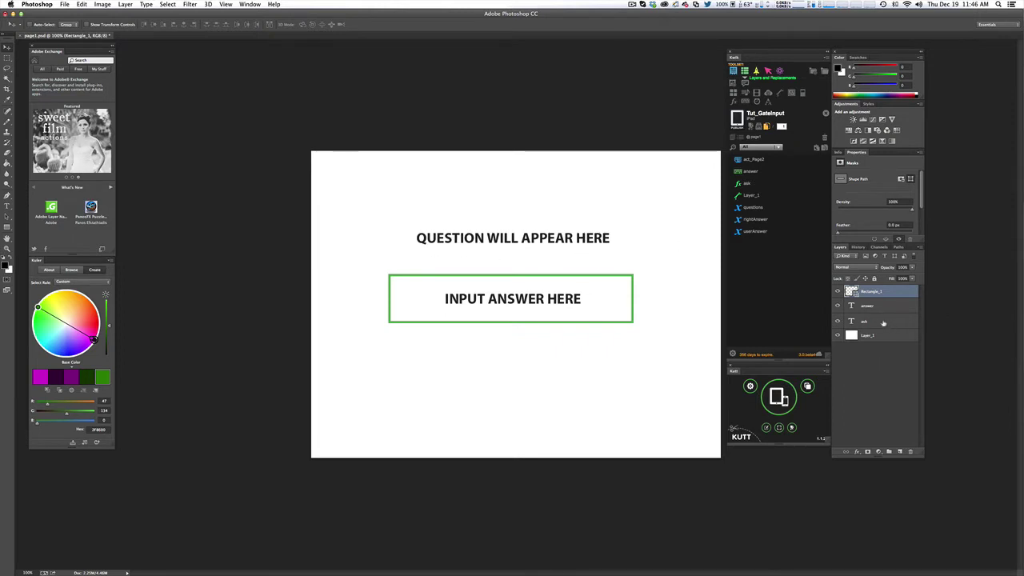
Step: Toggle the visibility of the ask and answer text layers to check which text each one holds
click(842, 321)
click(839, 323)
click(839, 322)
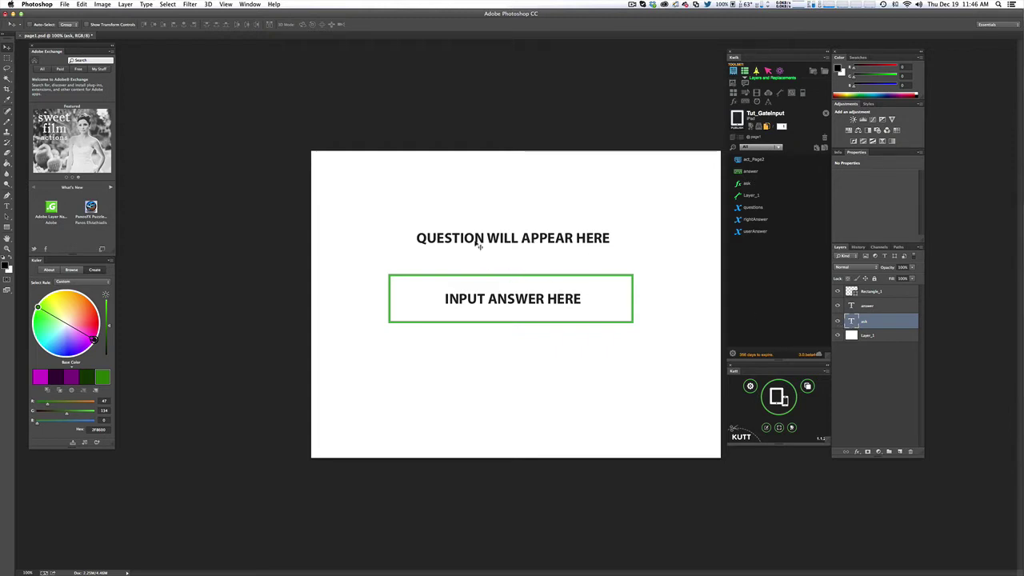
click(869, 309)
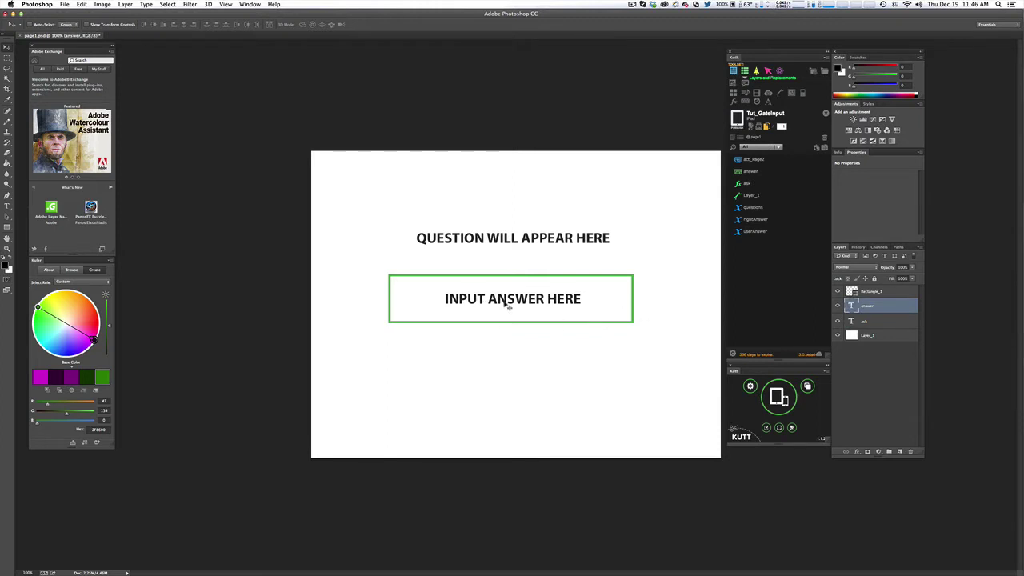
click(838, 306)
click(837, 306)
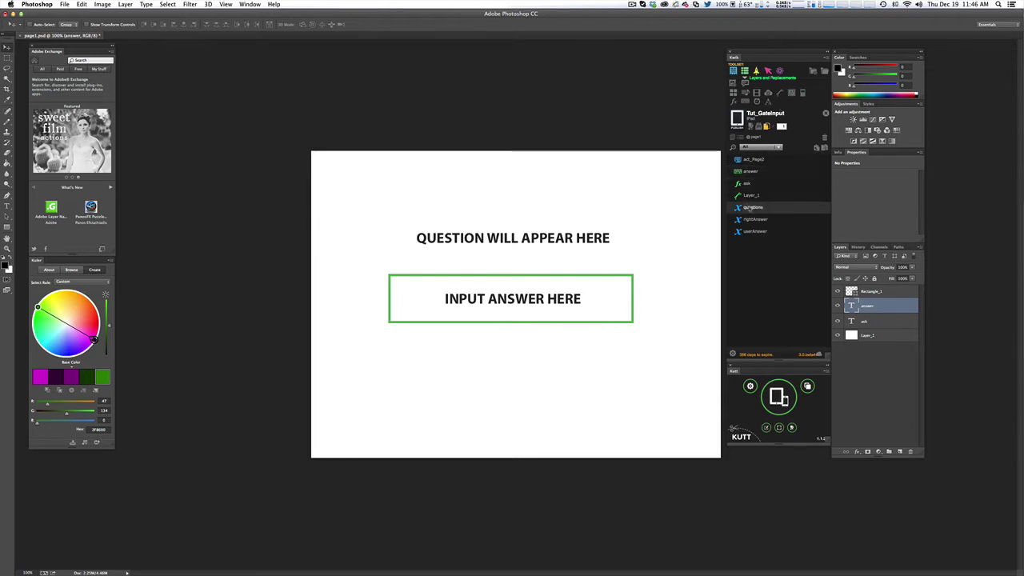
Step: Review the name, value and content type of the questions variable and save it as is
double_click(750, 208)
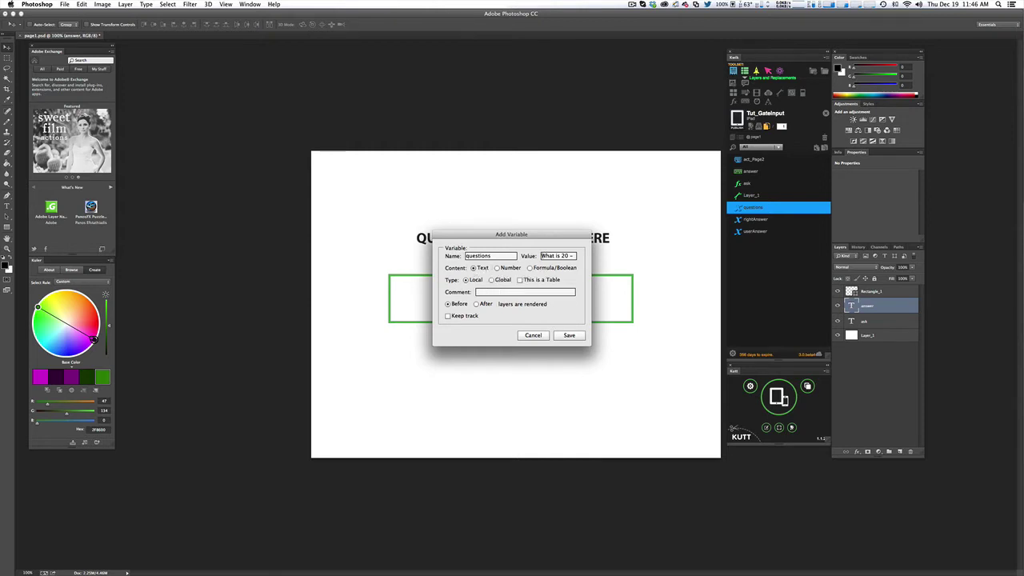
mouse_move(545, 256)
mouse_down()
mouse_move(569, 255)
mouse_move(540, 255)
mouse_move(544, 266)
mouse_up()
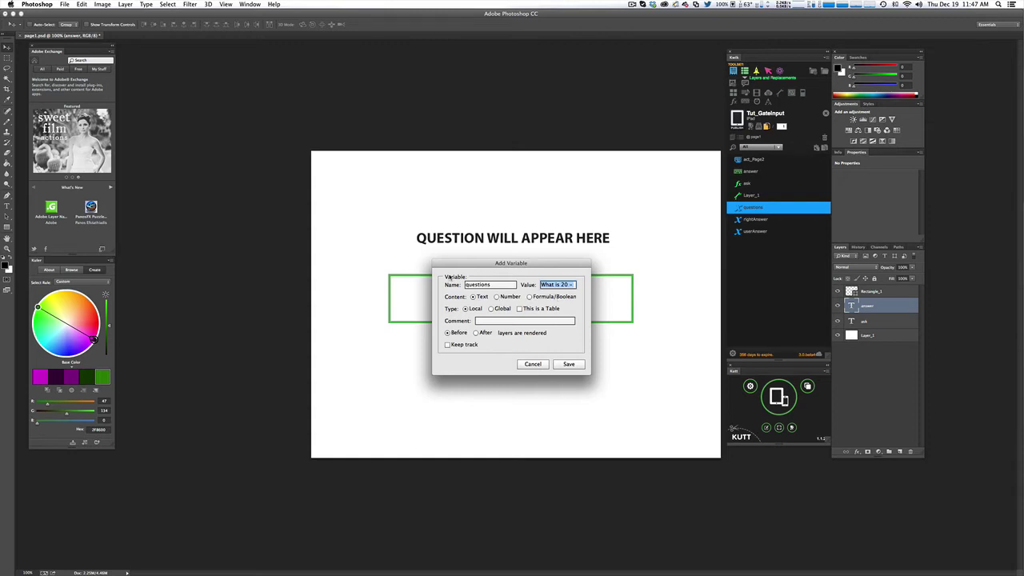
double_click(497, 284)
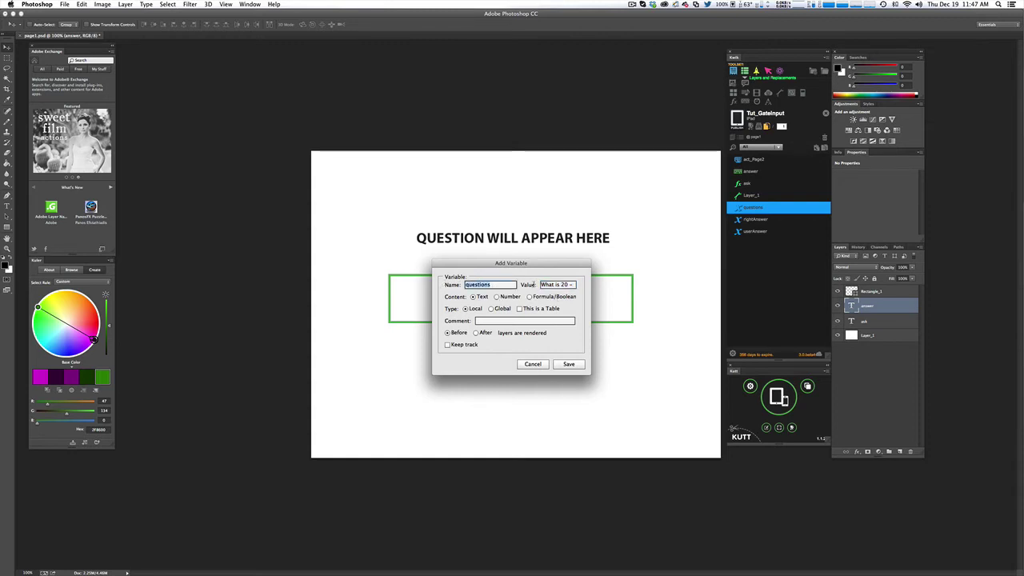
triple_click(545, 285)
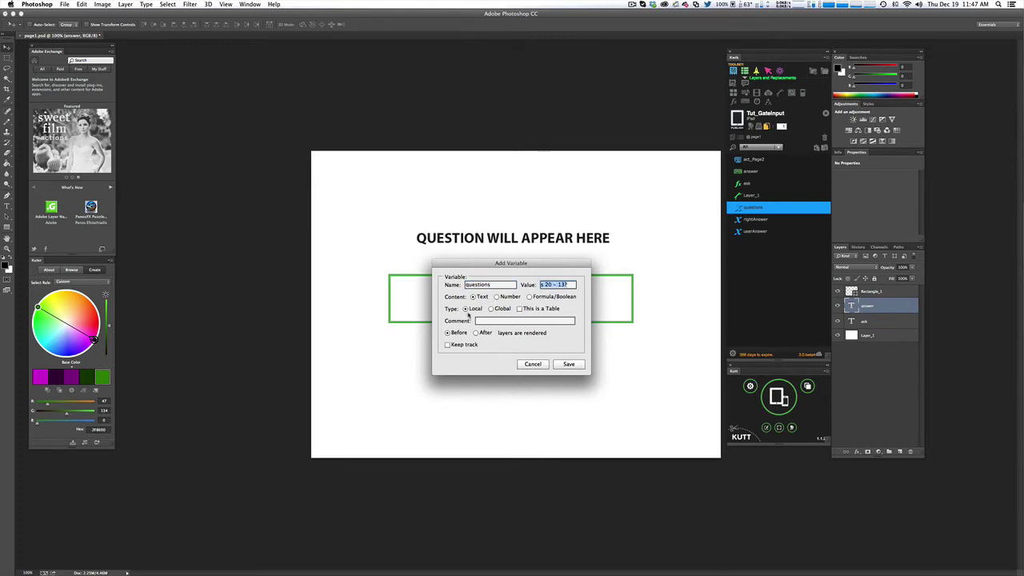
click(567, 366)
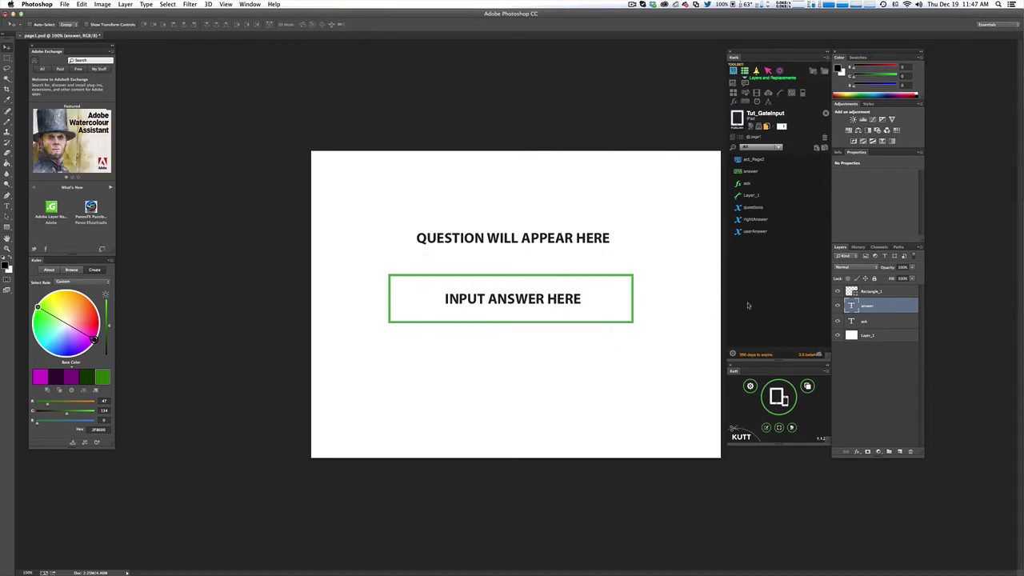
Step: Review the name and value of the rightAnswer variable and save it as is
double_click(752, 221)
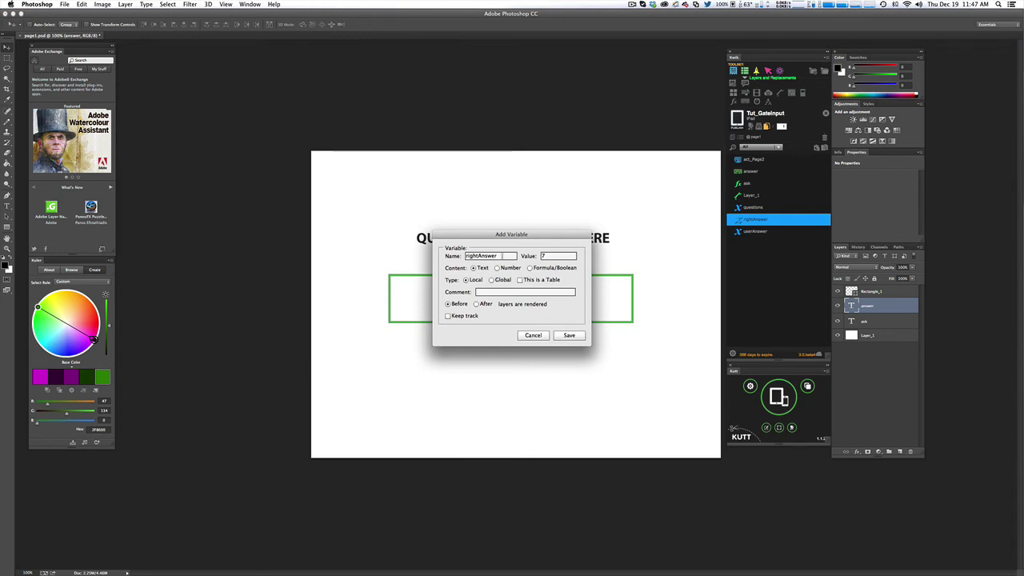
click(501, 255)
key(Tab)
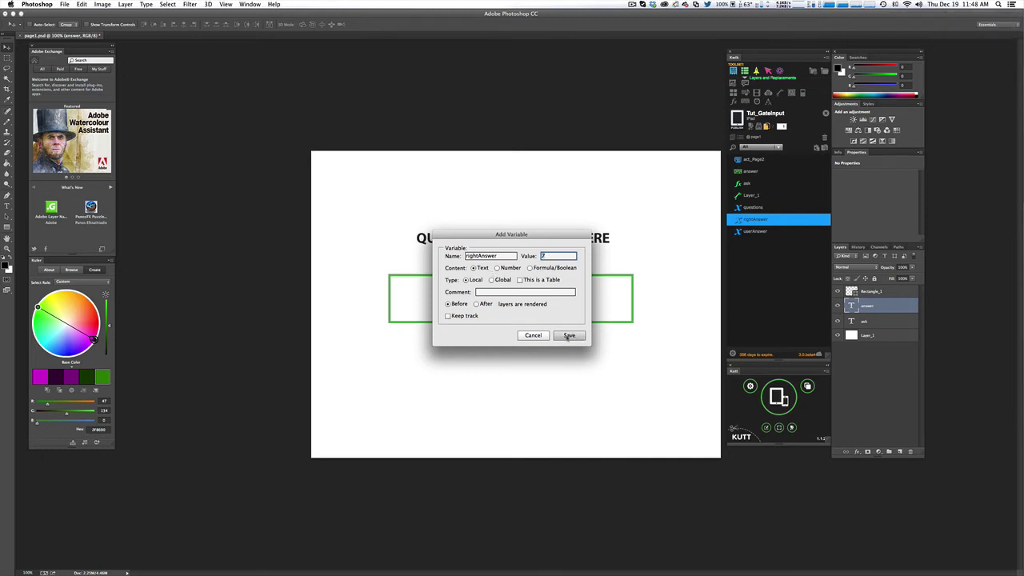
click(569, 335)
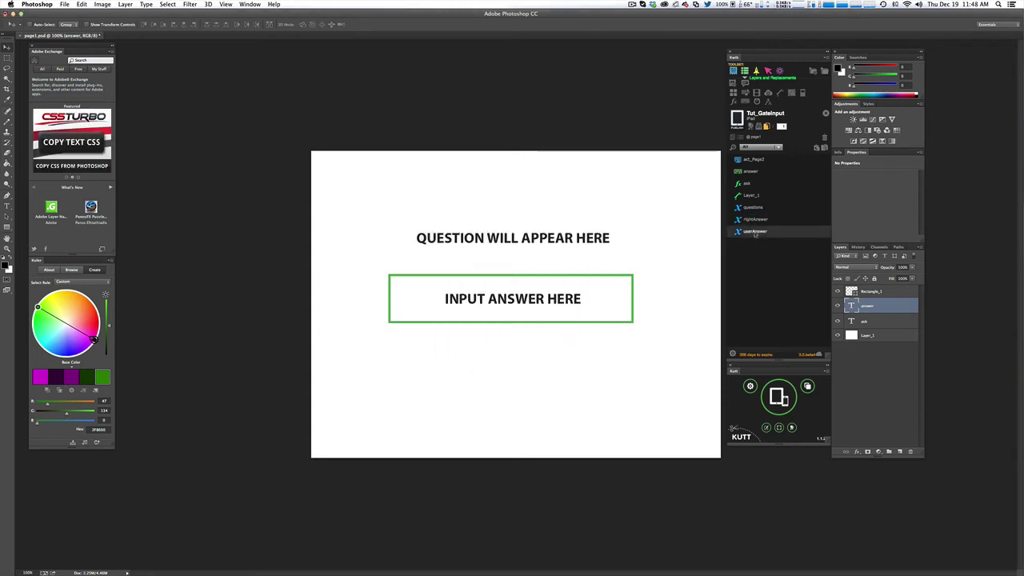
Step: Review the userAnswer variable's name, value and type settings and save it as is
double_click(755, 232)
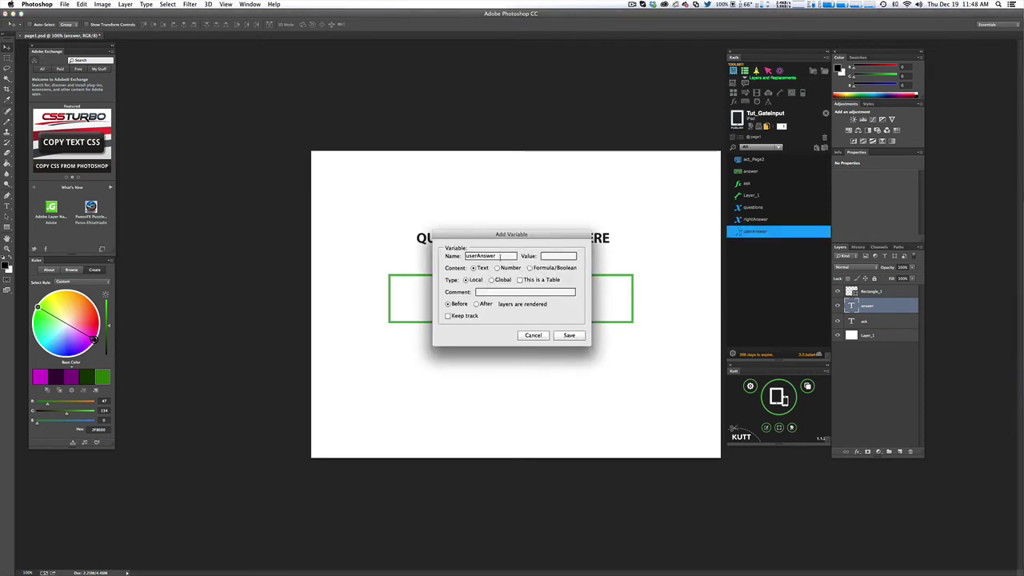
click(501, 255)
double_click(501, 255)
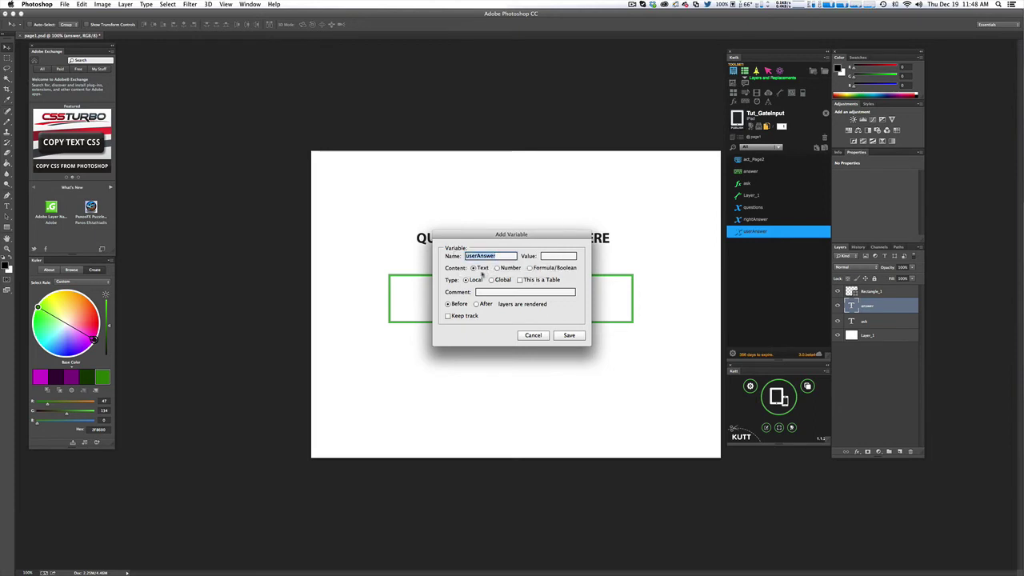
click(568, 337)
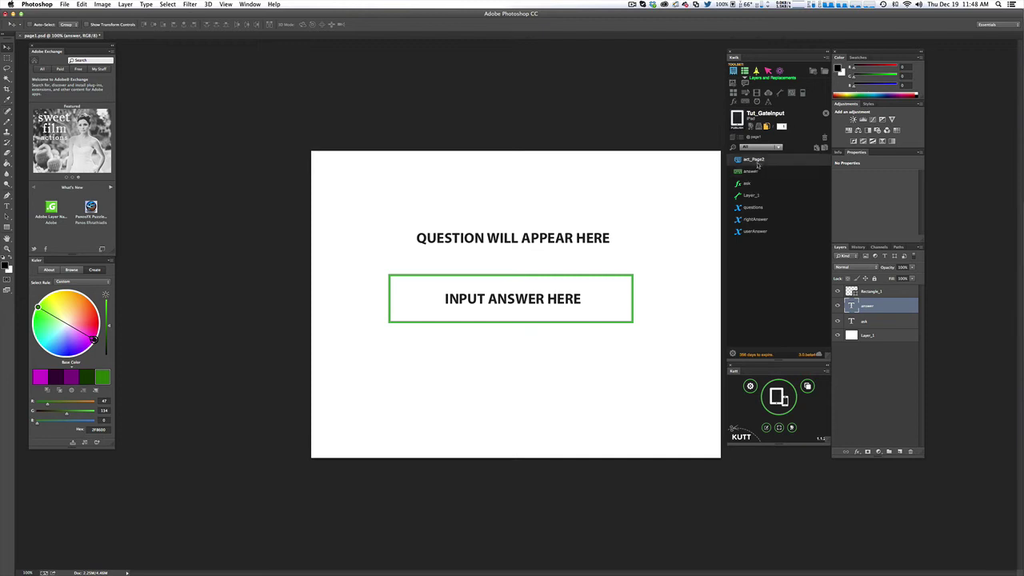
Step: Examine the IF condition and the Go to Page settings inside the act_Page2 action, and close the action
double_click(751, 159)
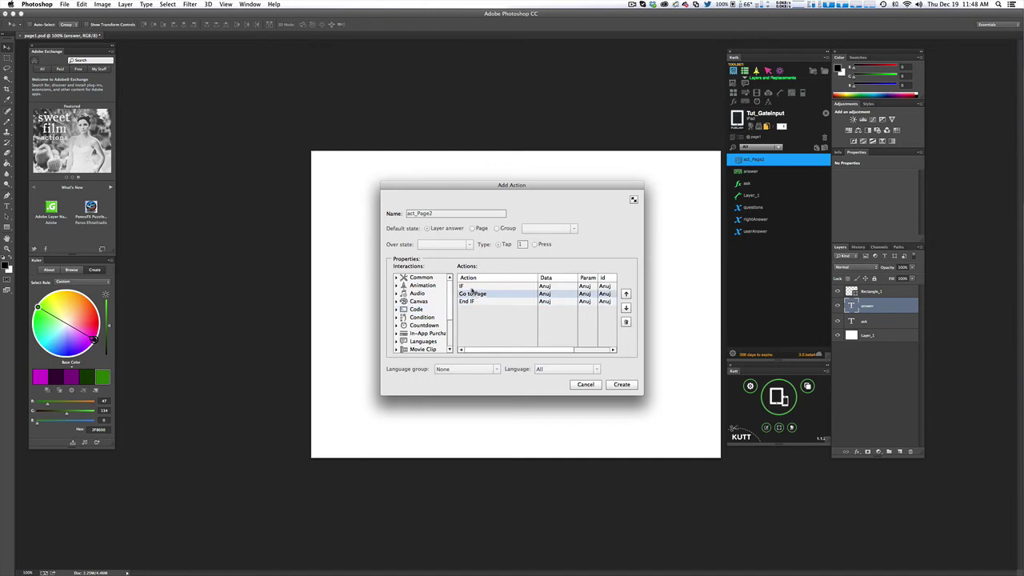
double_click(471, 287)
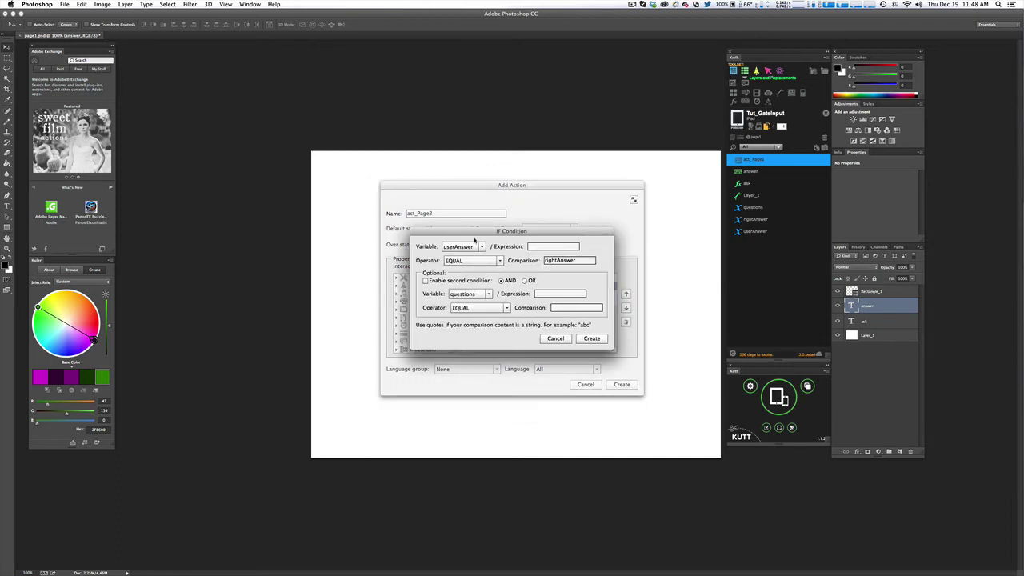
click(461, 246)
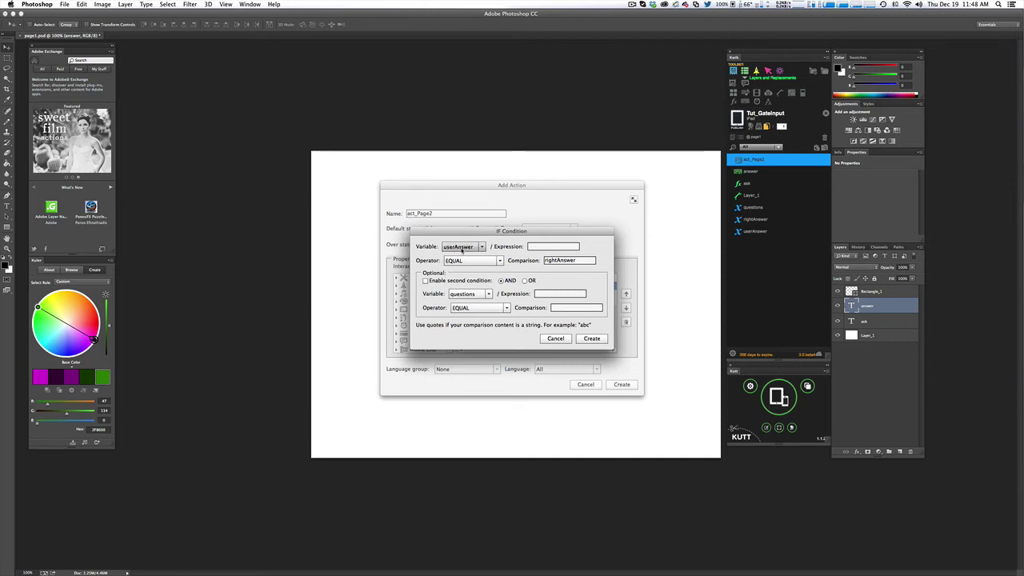
click(456, 261)
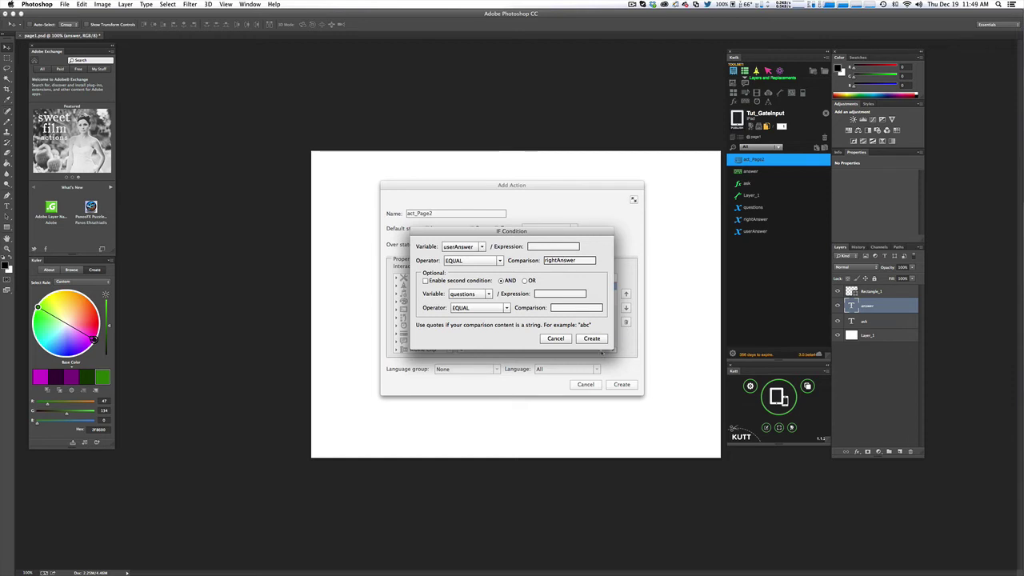
click(592, 338)
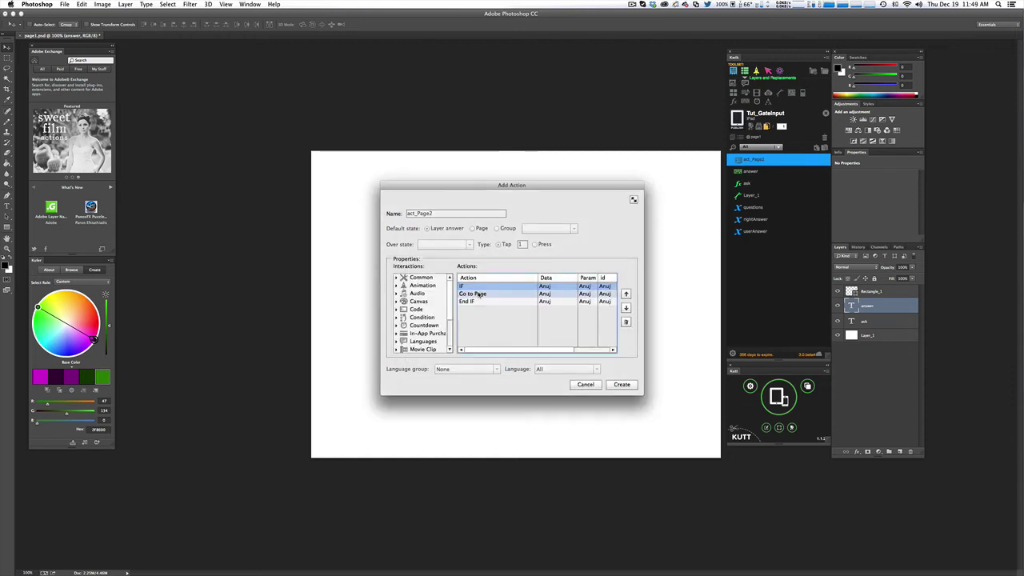
double_click(478, 293)
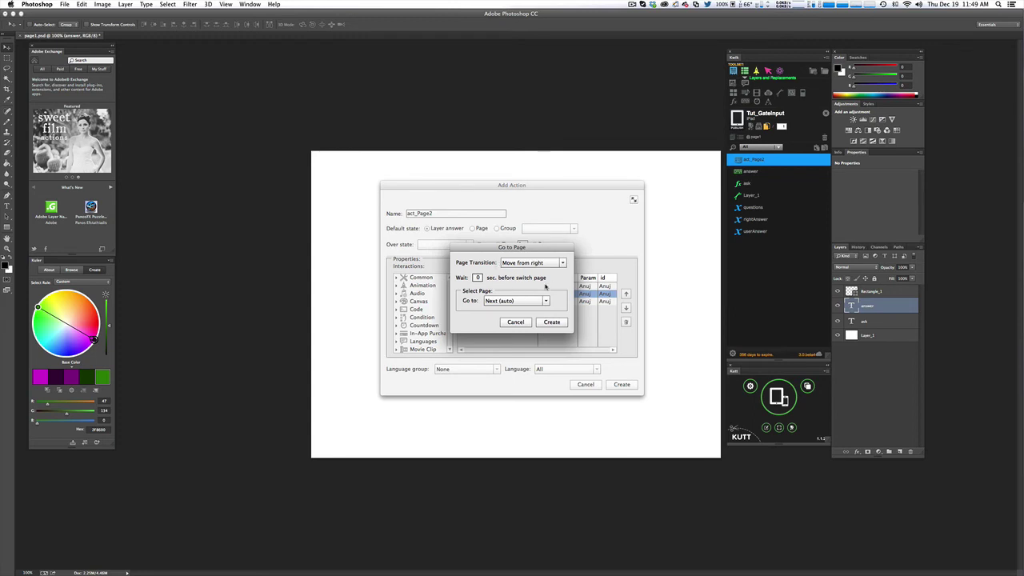
click(514, 322)
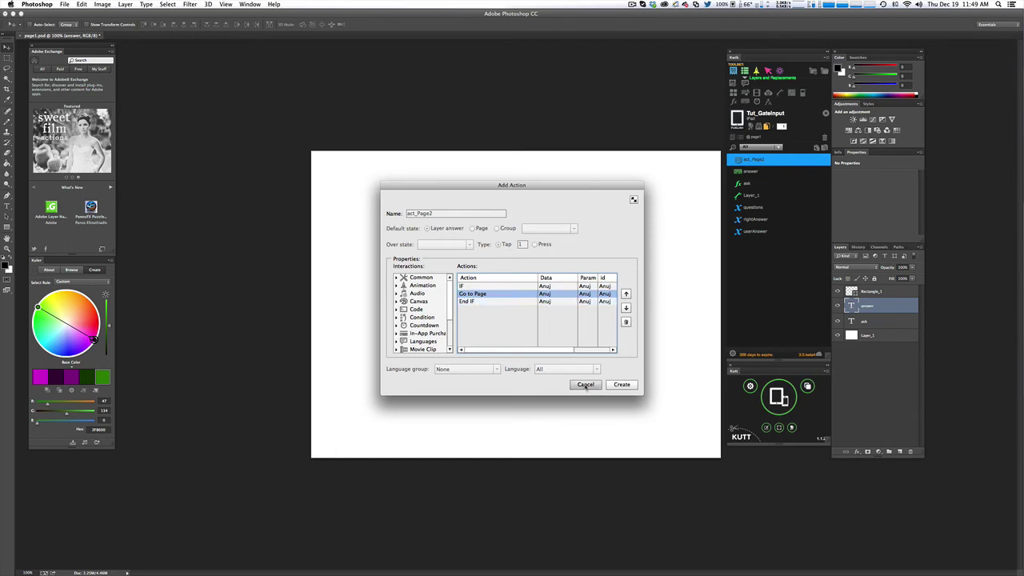
click(606, 386)
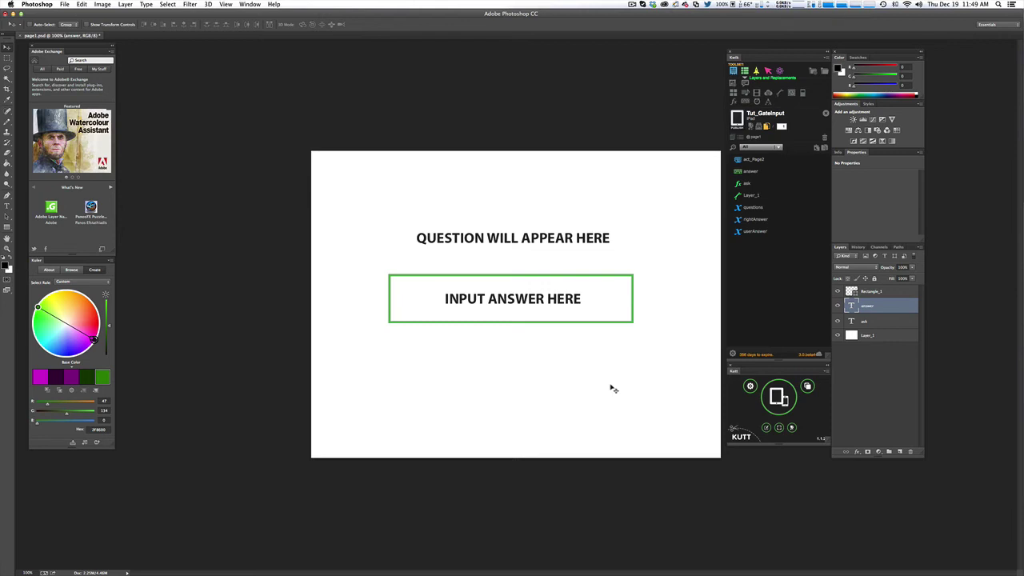
Step: Check the ask layer and its dynamic text replacement settings, including the associated variable and font offset, without saving
click(879, 323)
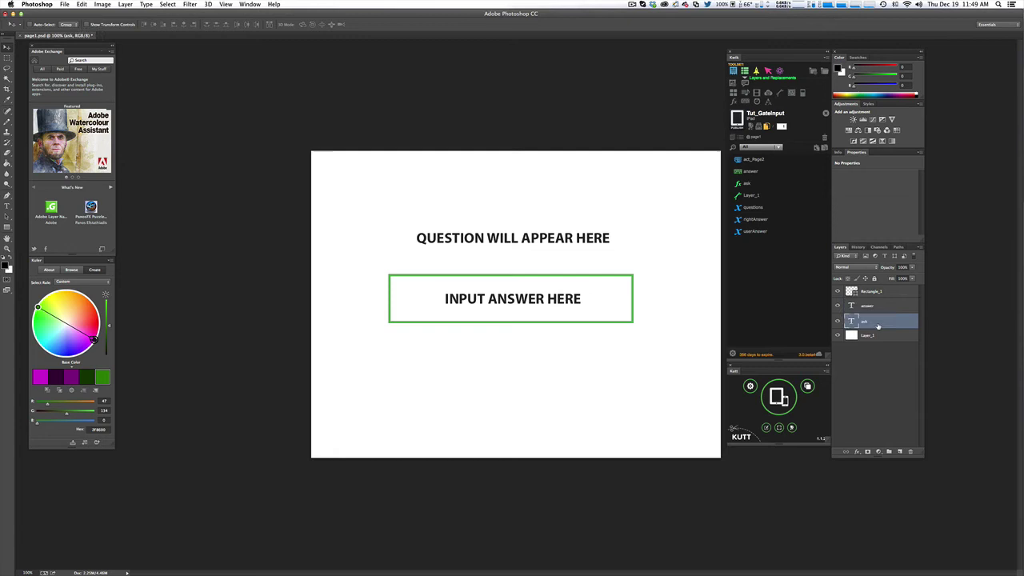
click(837, 321)
click(838, 321)
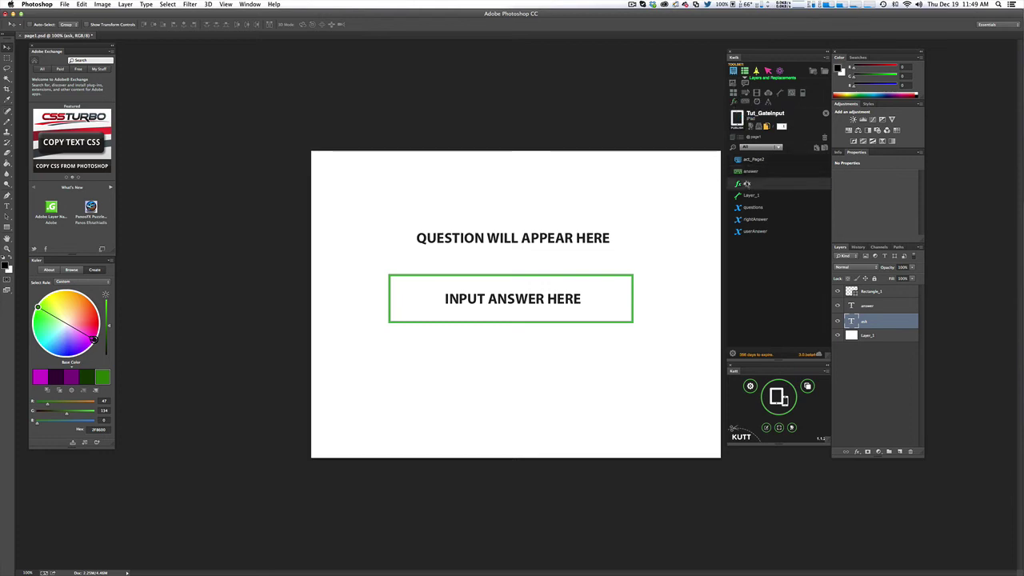
double_click(746, 183)
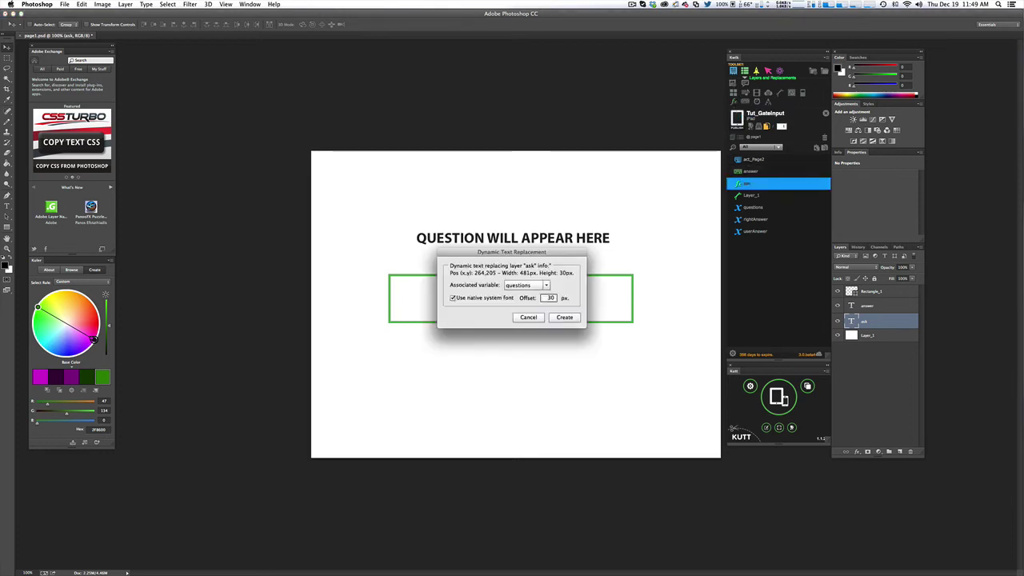
drag(537, 254, 549, 130)
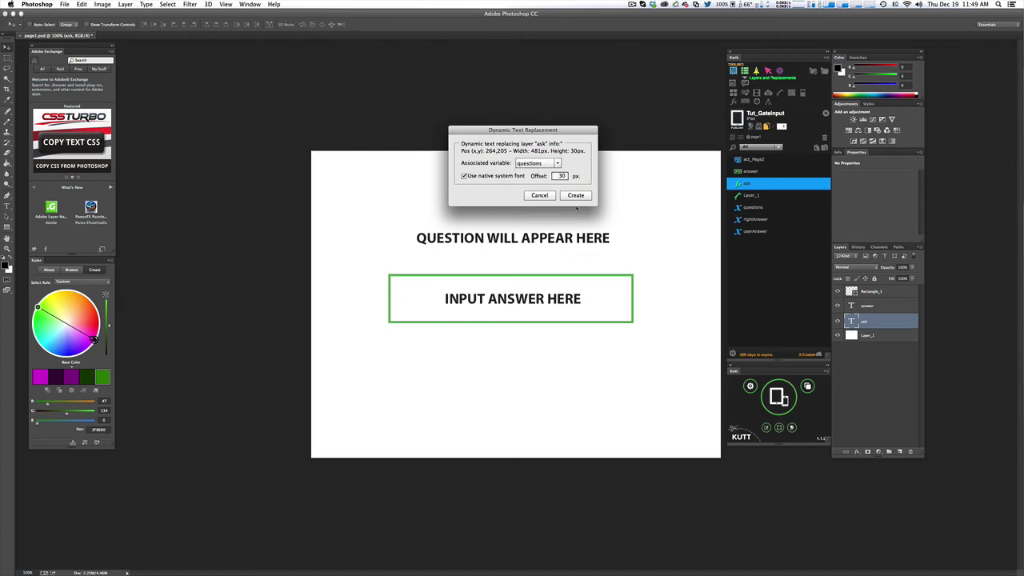
click(540, 196)
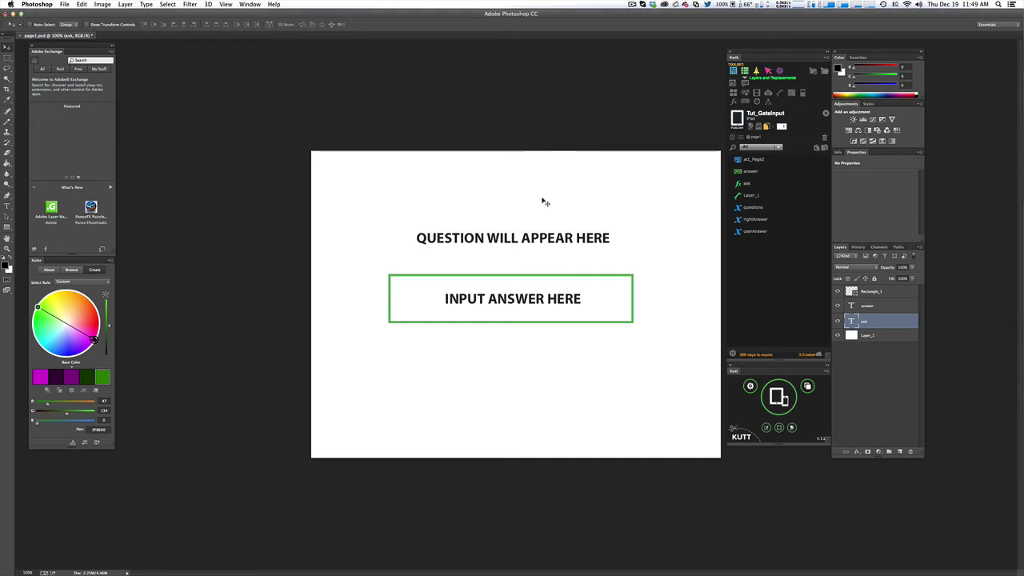
Step: Set the answer layer's text input replacement to trigger the act_Page2 action, with input saved into the userAnswer variable
click(890, 310)
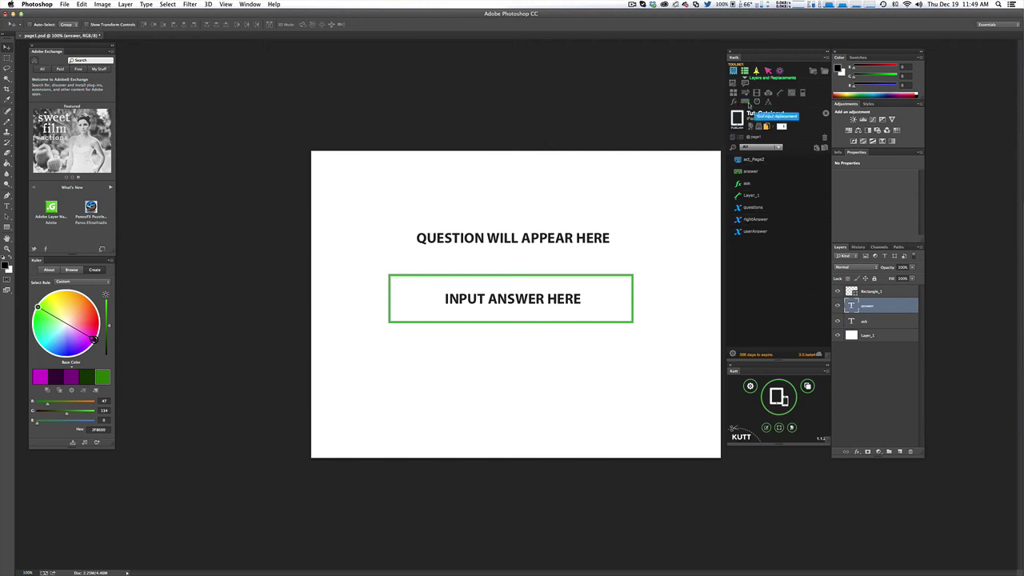
click(748, 104)
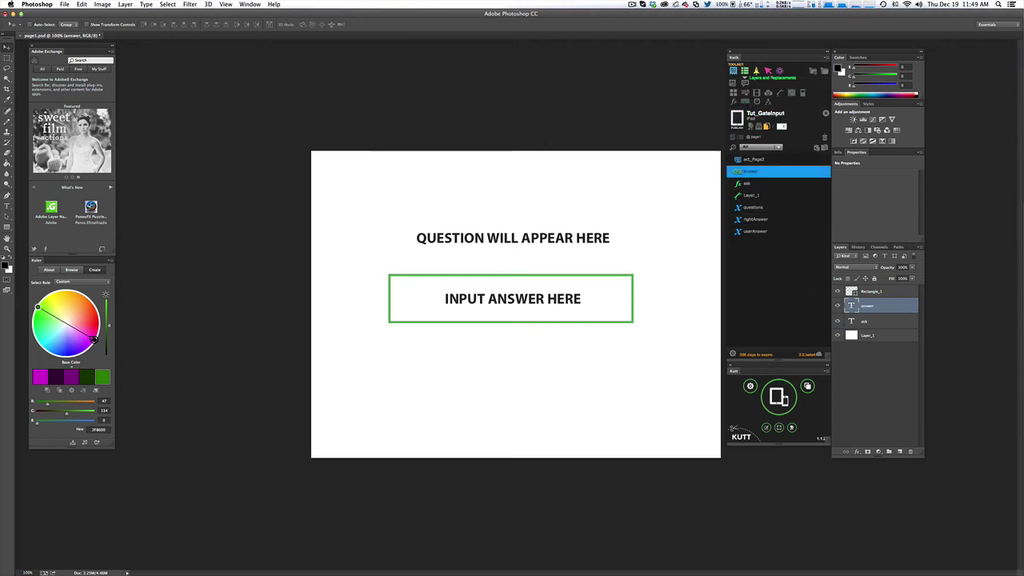
drag(531, 195, 531, 142)
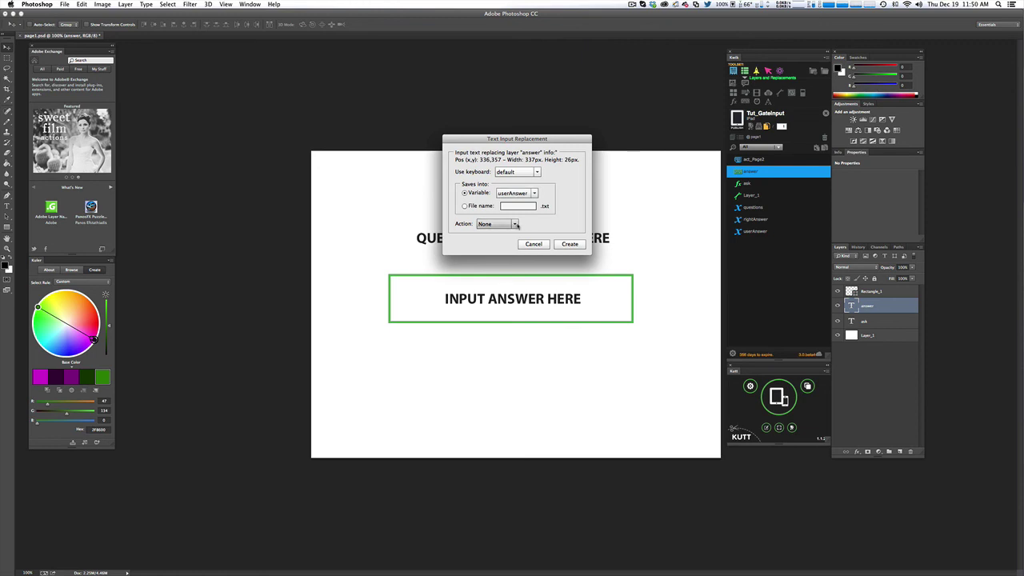
click(516, 224)
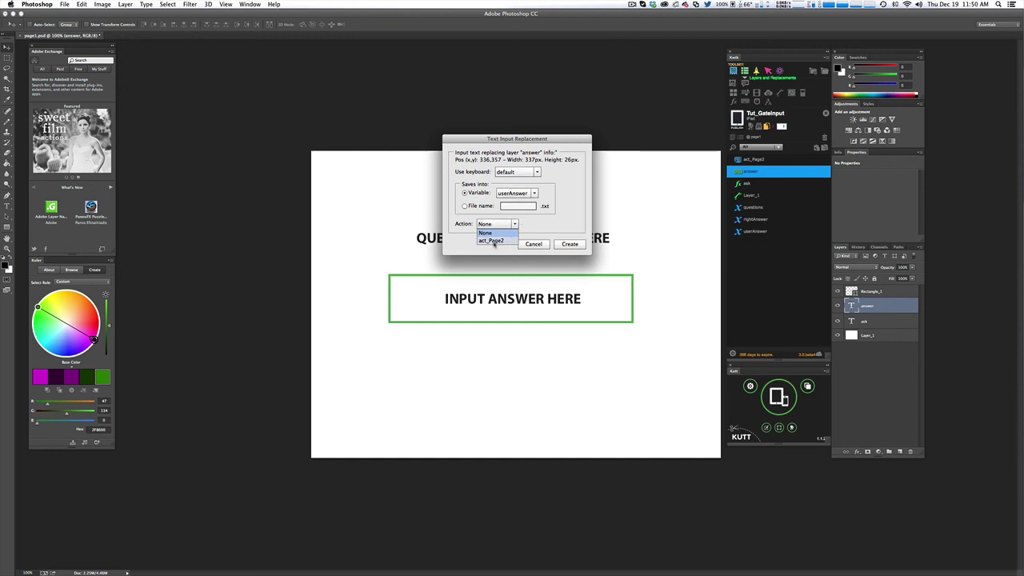
click(493, 241)
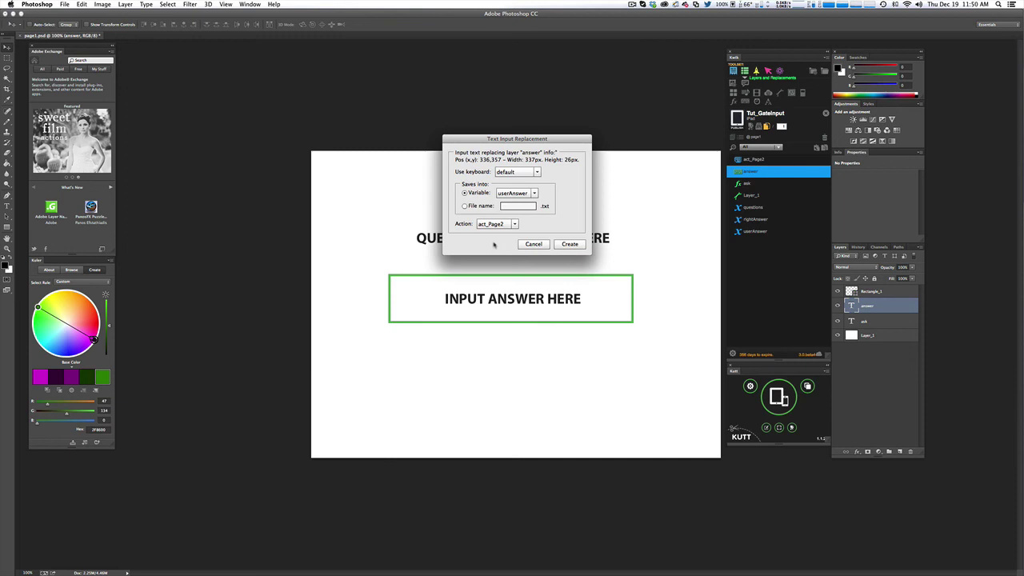
click(565, 245)
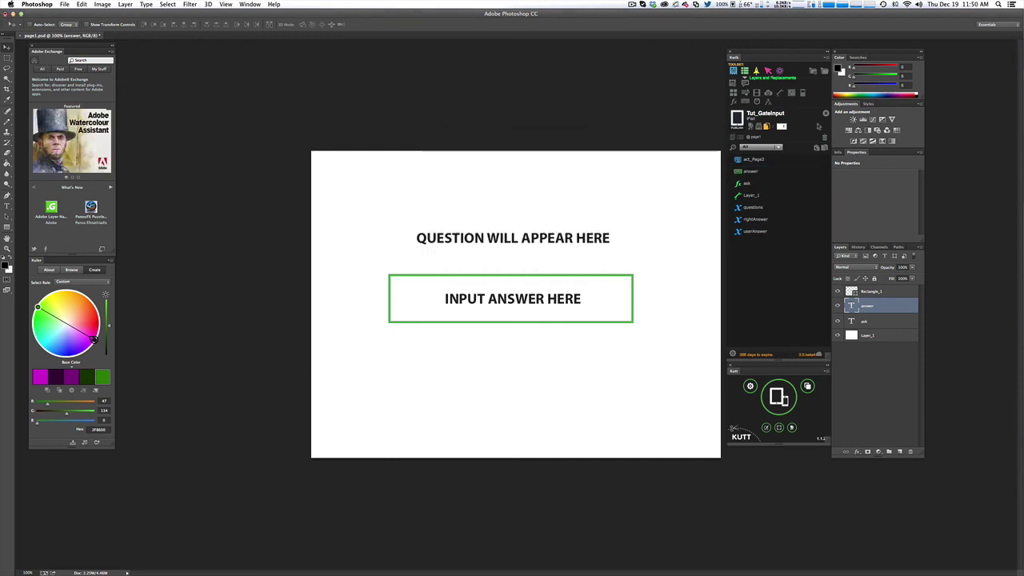
Step: Publish the Tut_GateInput project, switch to its preview in Corona Simulator and dismiss the incompatible SDK version notice
click(734, 119)
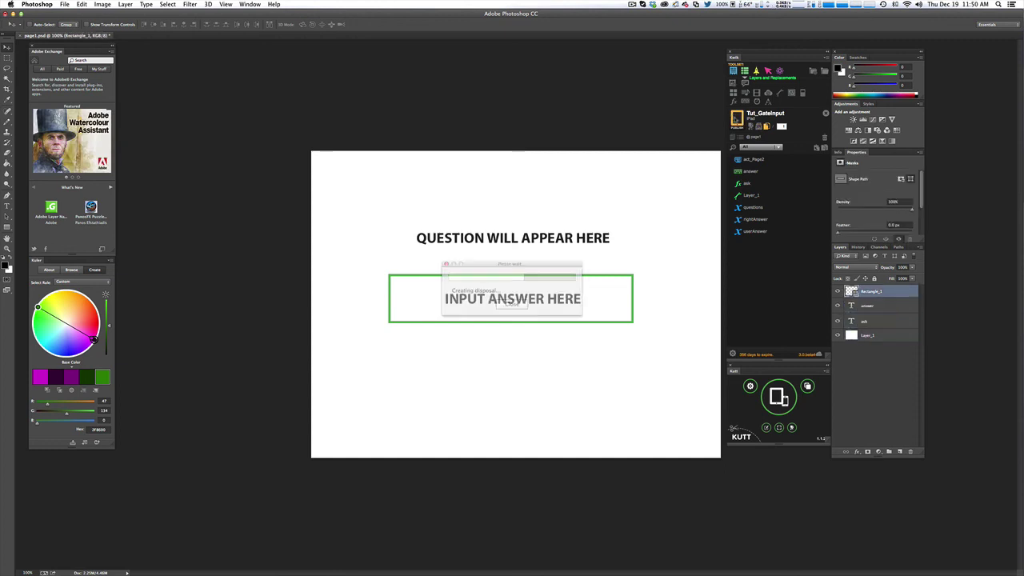
click(562, 187)
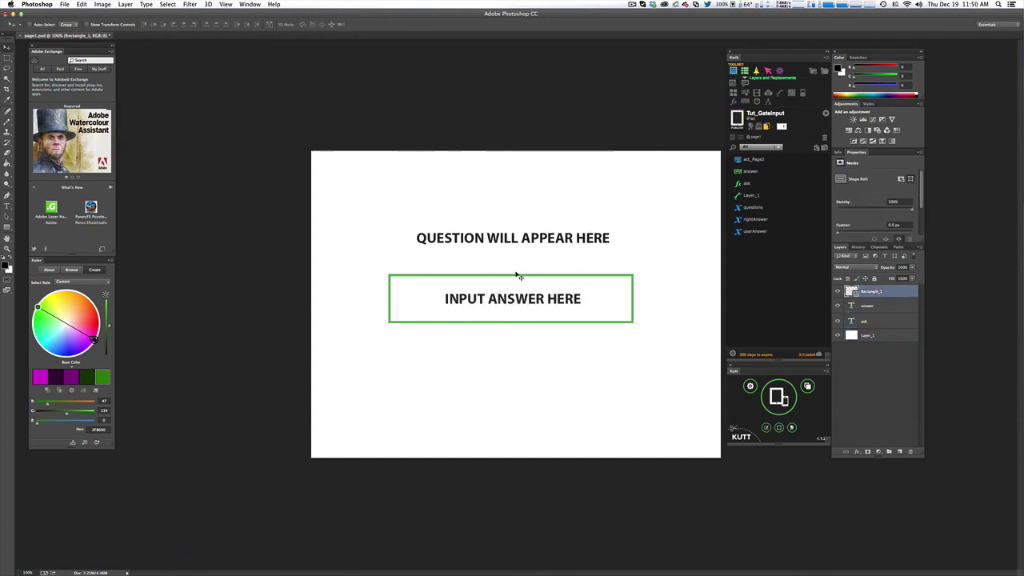
key(super+Tab)
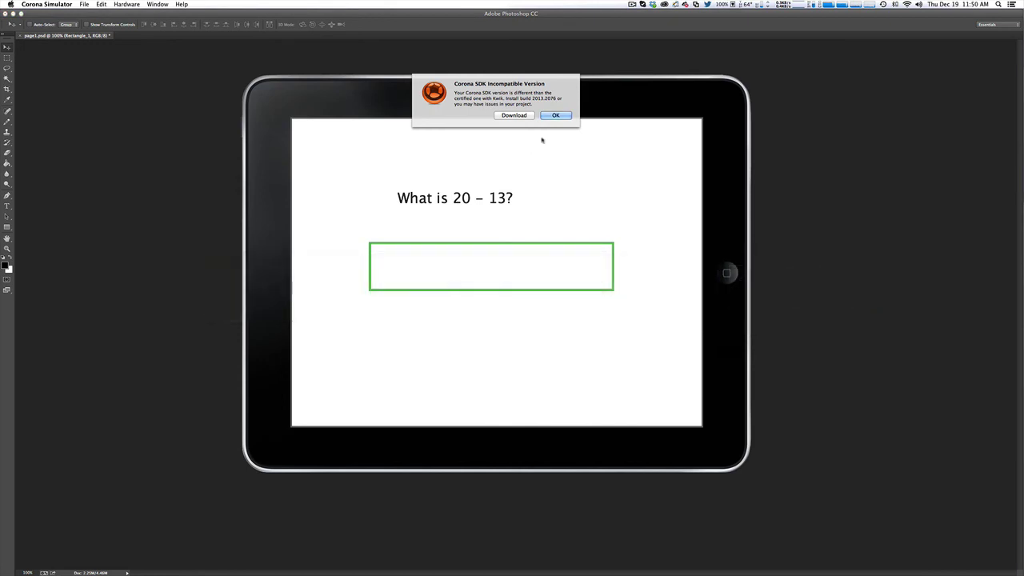
click(555, 107)
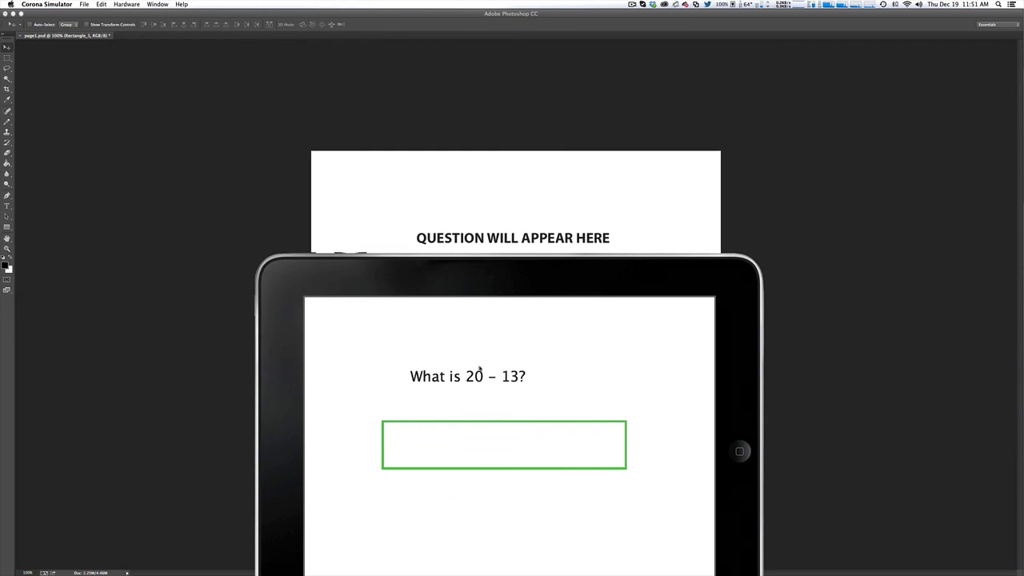
Step: Bring the whole simulated iPad into view and submit 7 as the answer to the question "What is 20 - 13?"
drag(572, 289, 560, 122)
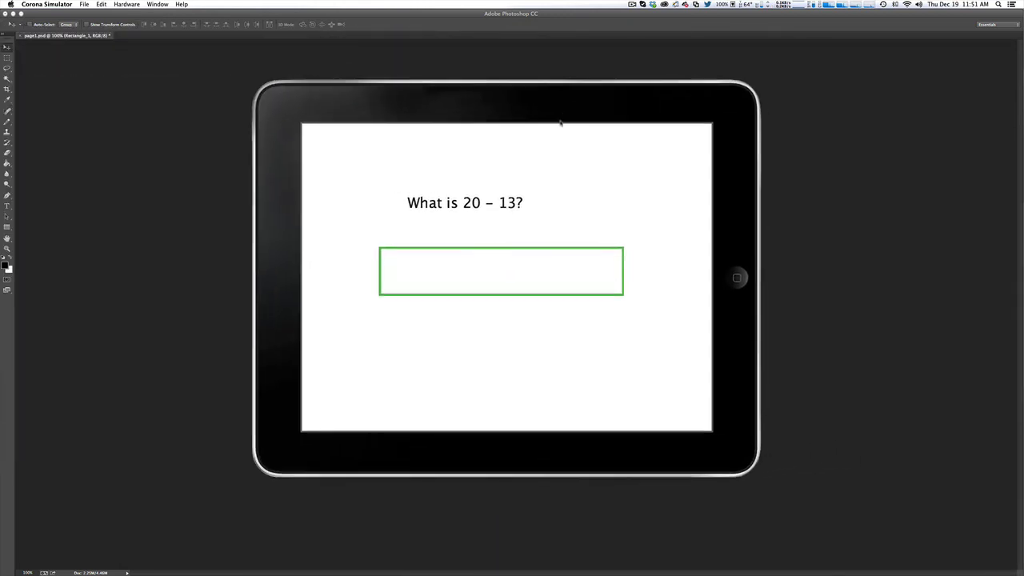
click(477, 272)
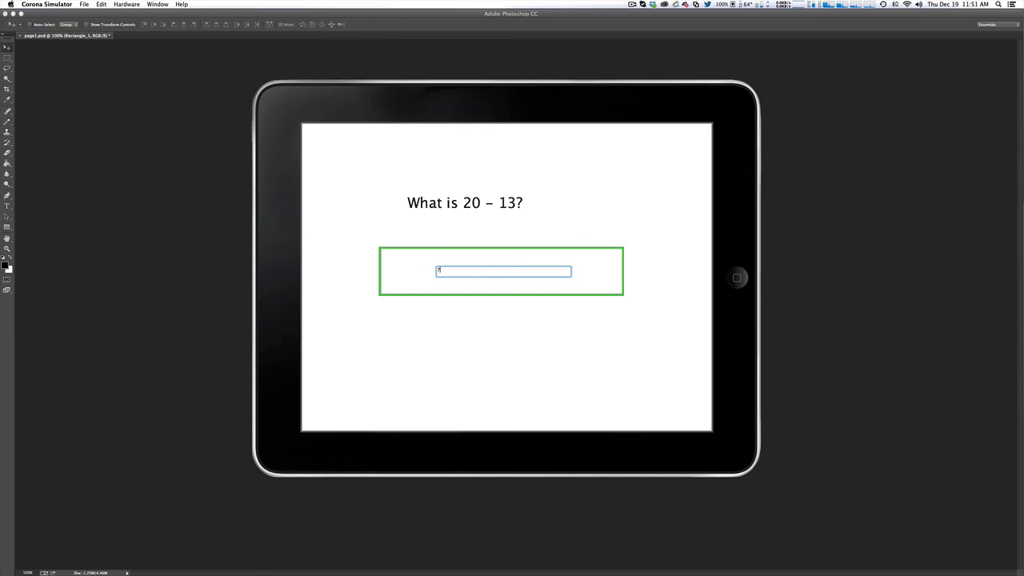
key(Return)
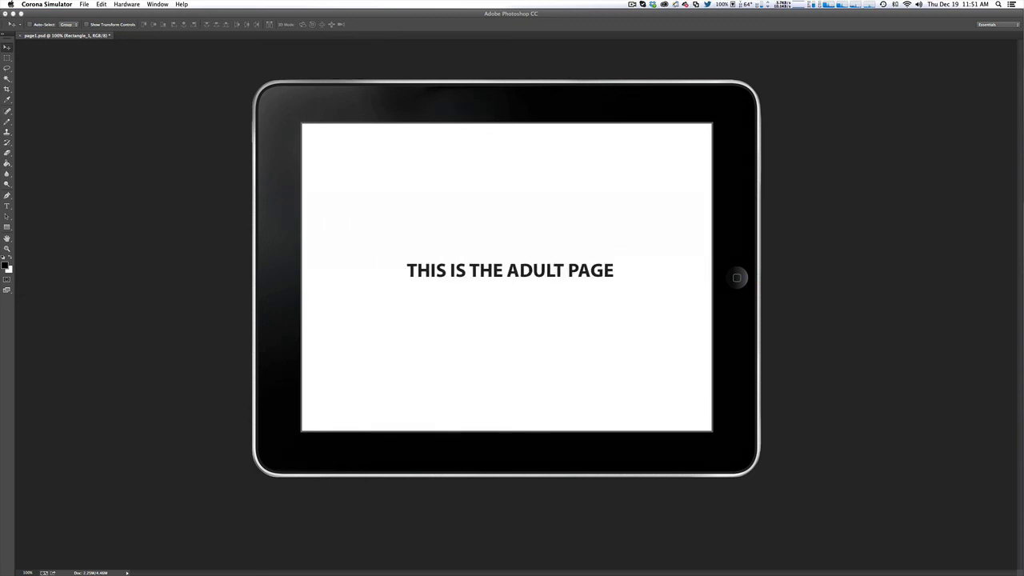